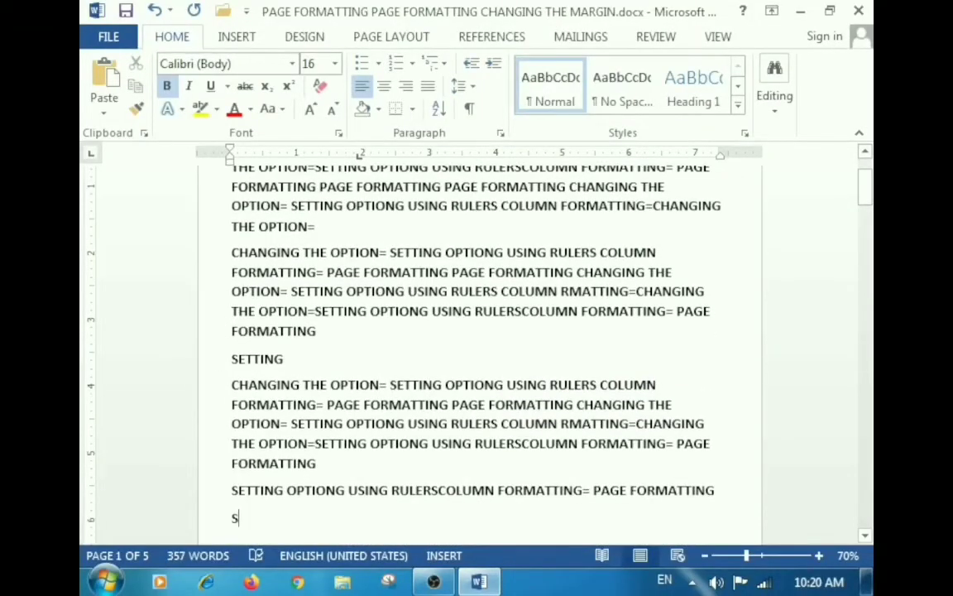
Delete the stray 'S' at the end of the document and scroll back up
key("BackSpace")
scroll(209, 364, "up", 2)
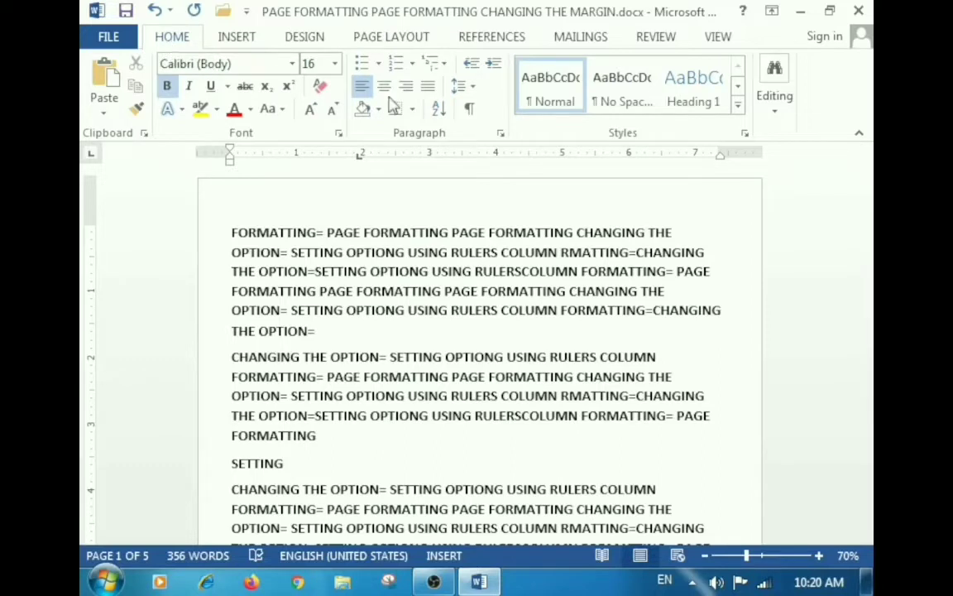
Open the Navigation pane from Editing > Find, clear the test 'c', and focus the search box
left_click(778, 116)
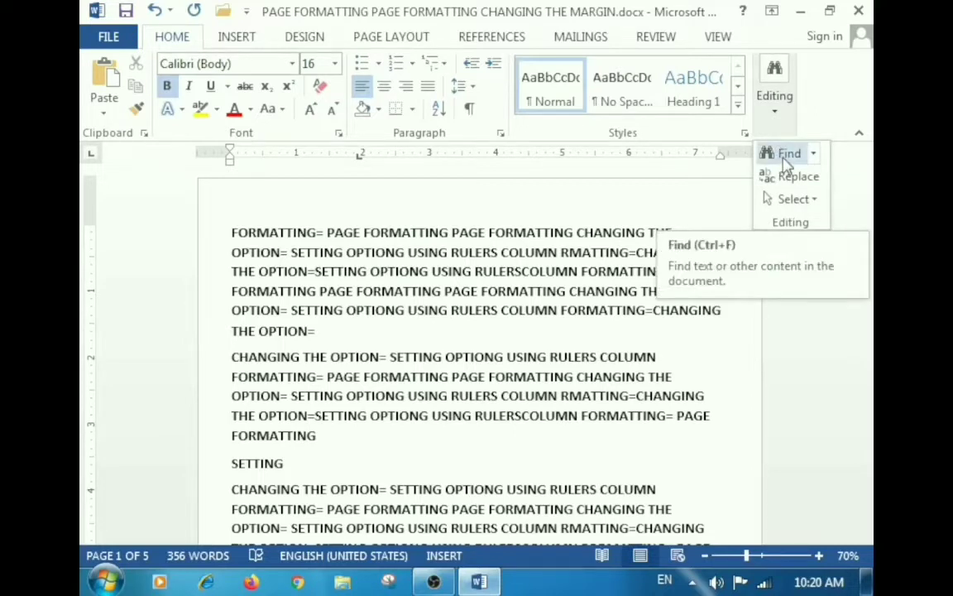
left_click(786, 154)
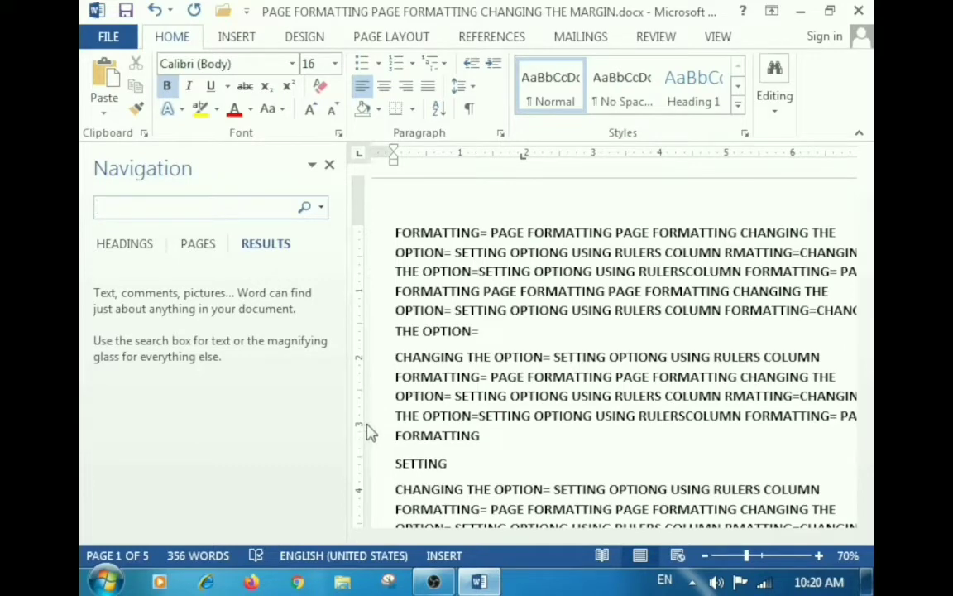
type("c")
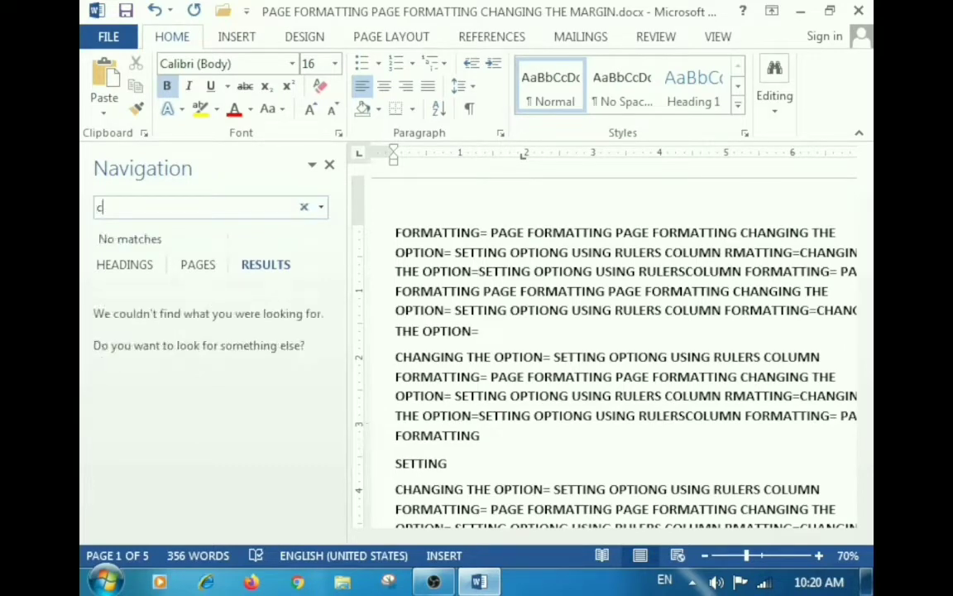
key("BackSpace")
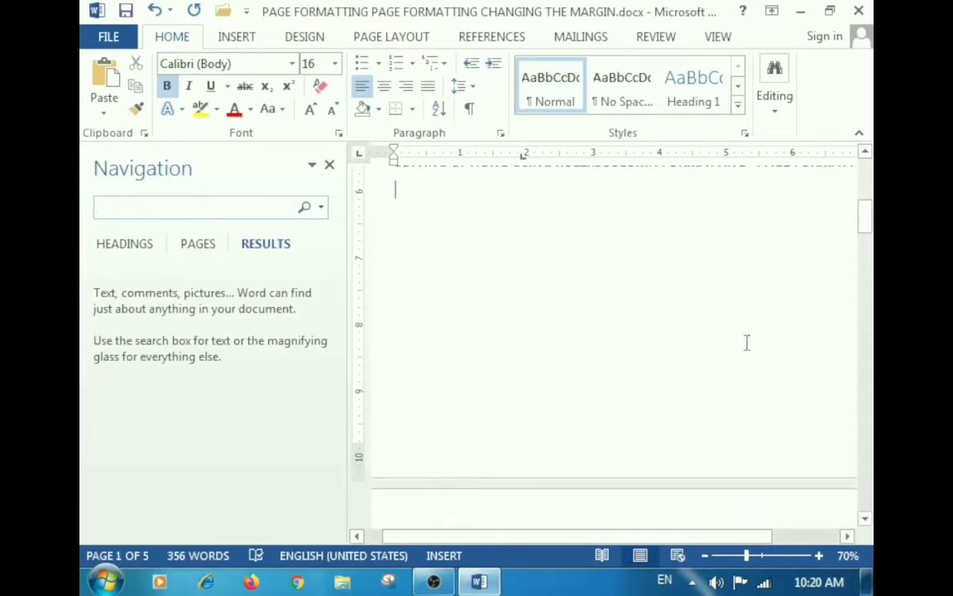
left_click_drag(865, 222, 865, 170)
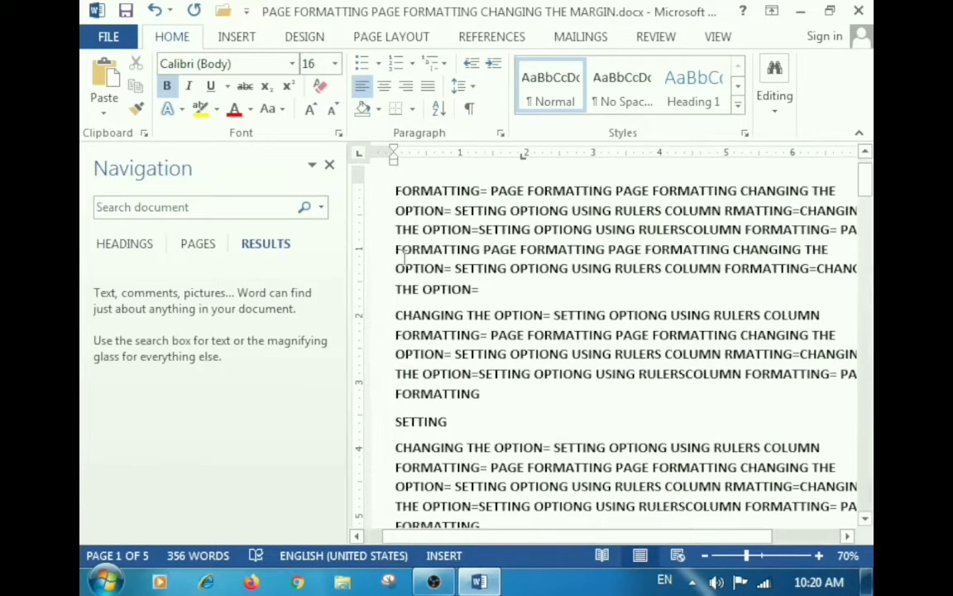
left_click(192, 206)
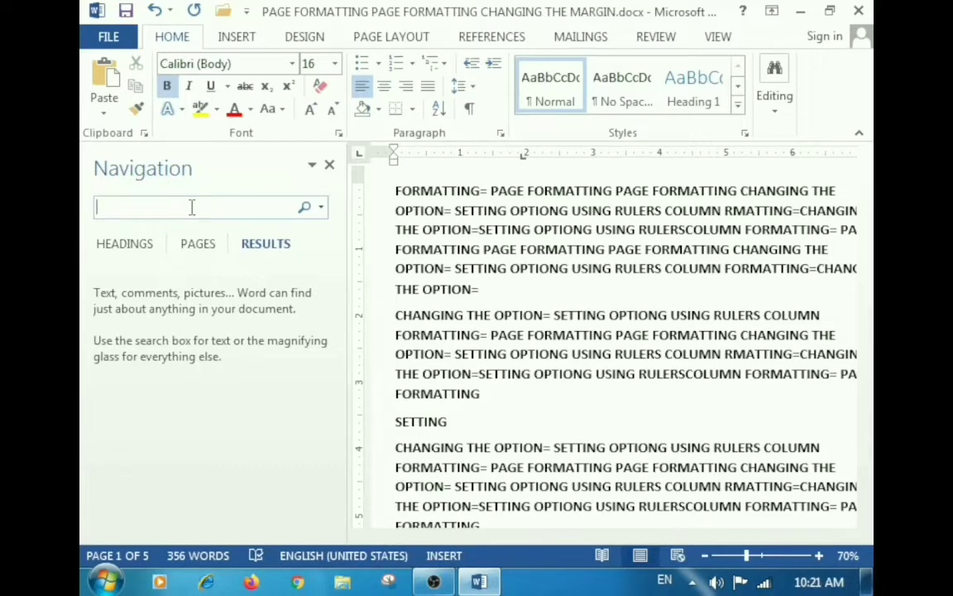
Search for CHANGING in the Navigation pane, narrowing the pane to show full lines
type("CHANGIN")
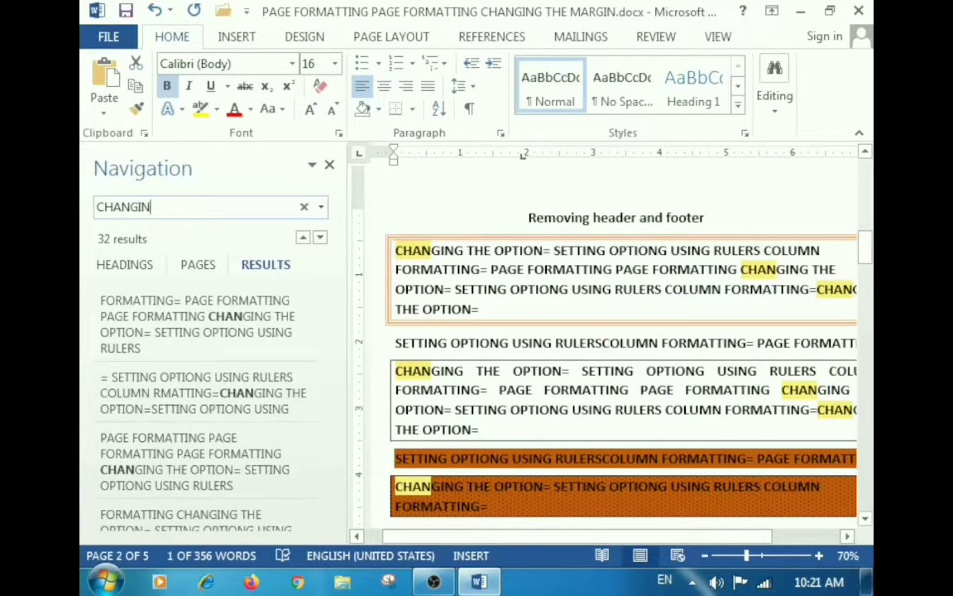
type("G")
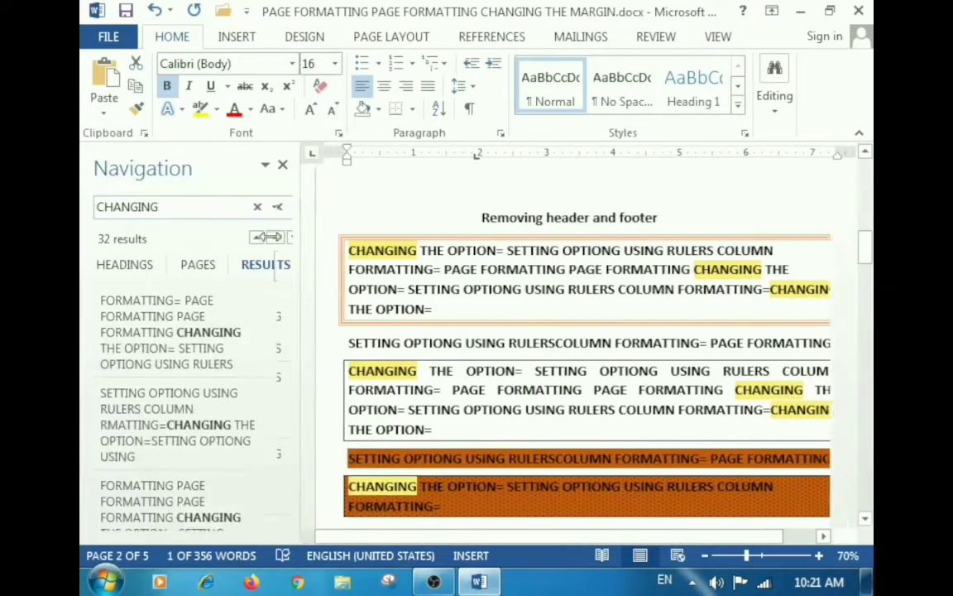
left_click_drag(335, 227, 259, 226)
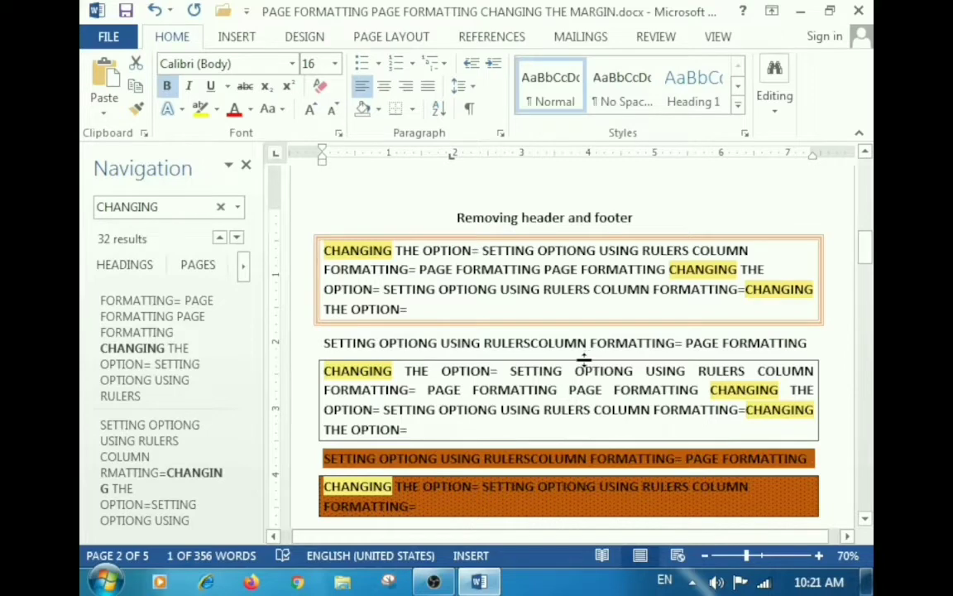
scroll(583, 339, "up", 3)
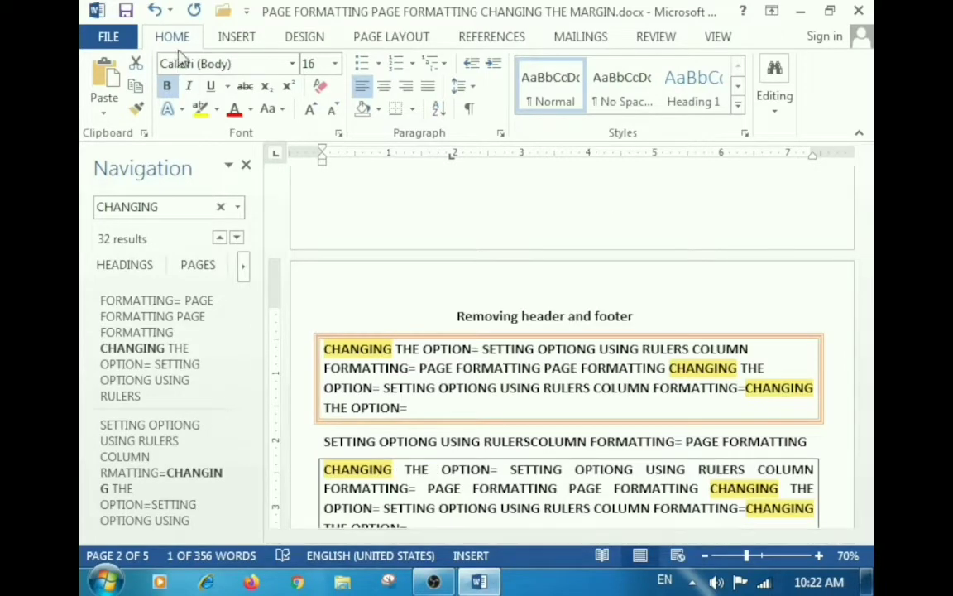
Open the Advanced Find dialog with CHANGING prefilled and reposition it
left_click(784, 122)
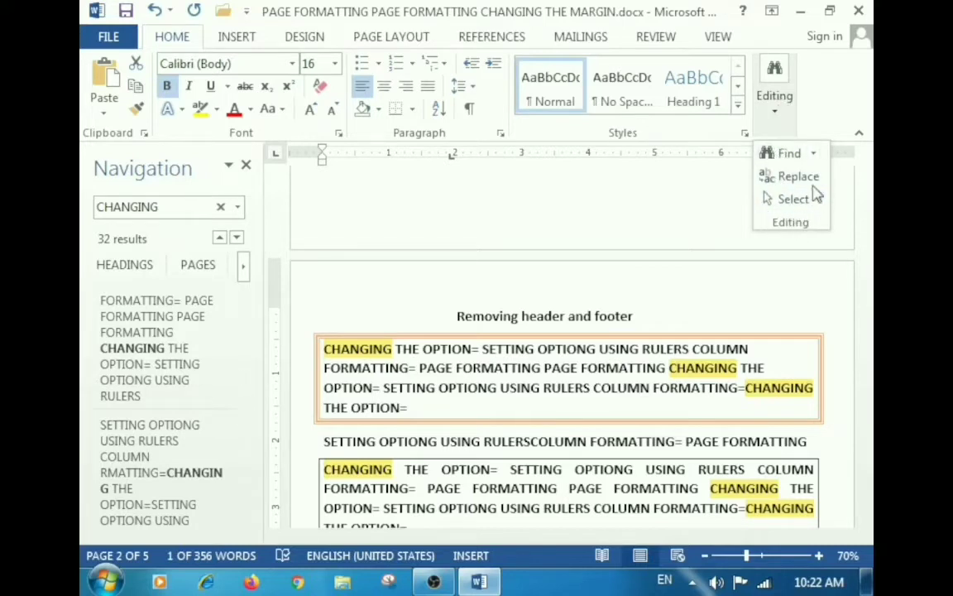
left_click(815, 155)
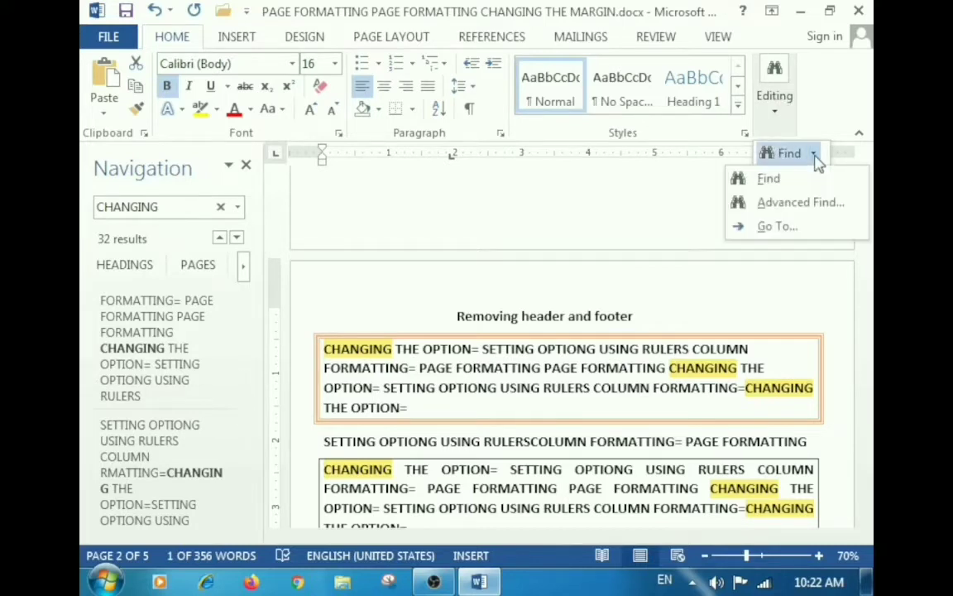
left_click(794, 208)
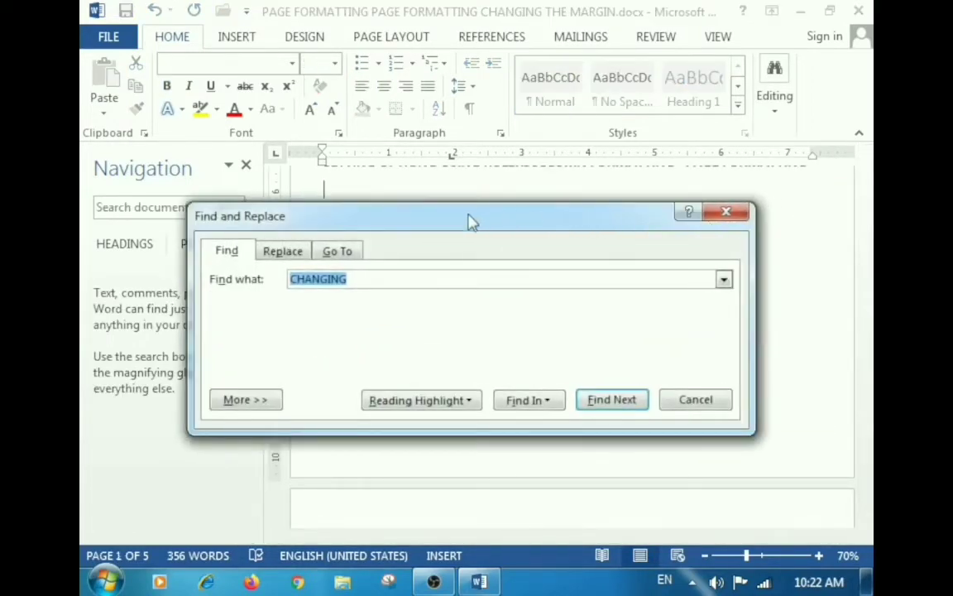
left_click_drag(469, 221, 430, 211)
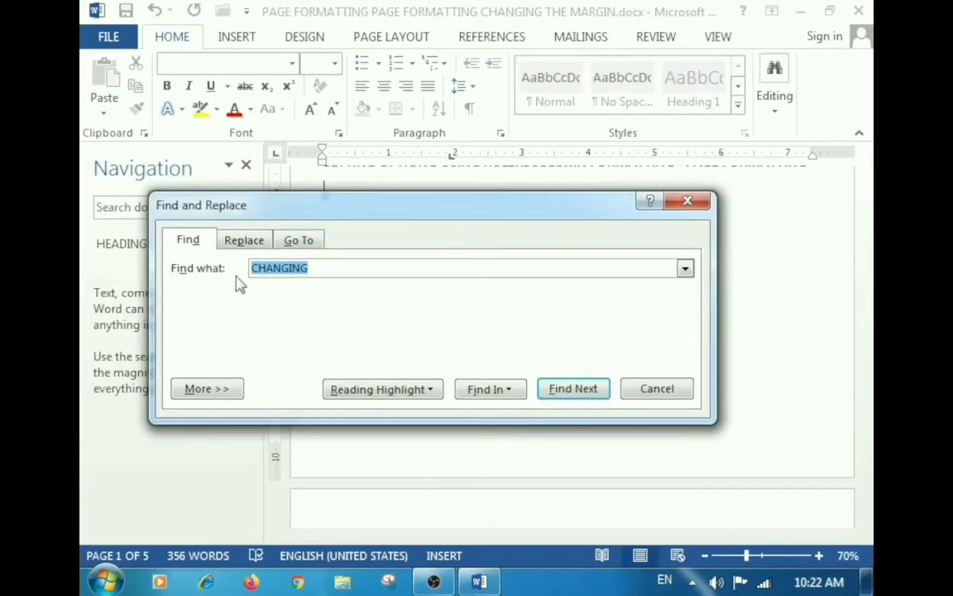
Change the Find what term to FORMATTING and find its next occurrence
left_click(326, 267)
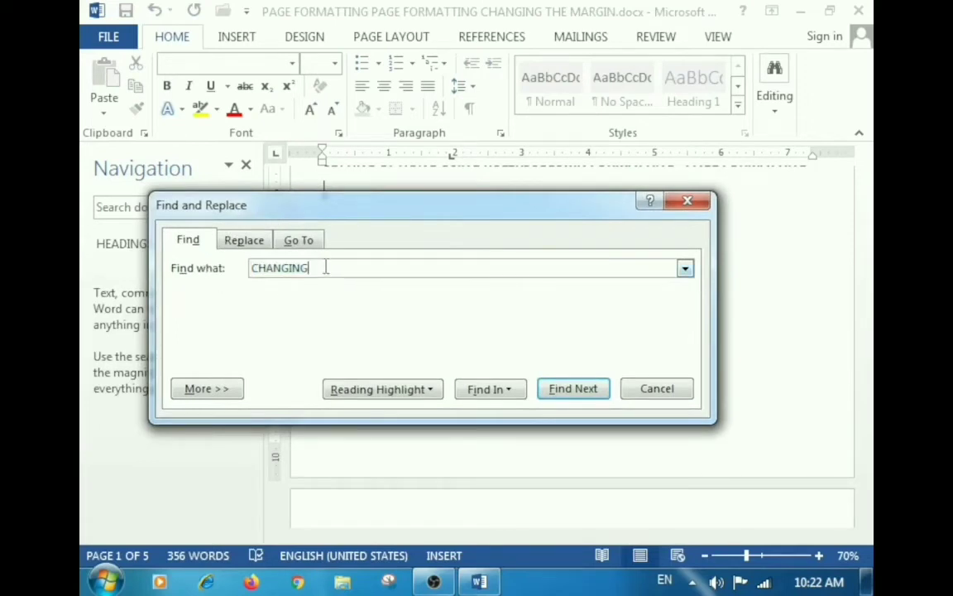
key("BackSpace")
key("BackSpace")
key("BackSpace")
key("BackSpace")
type("FORMAT")
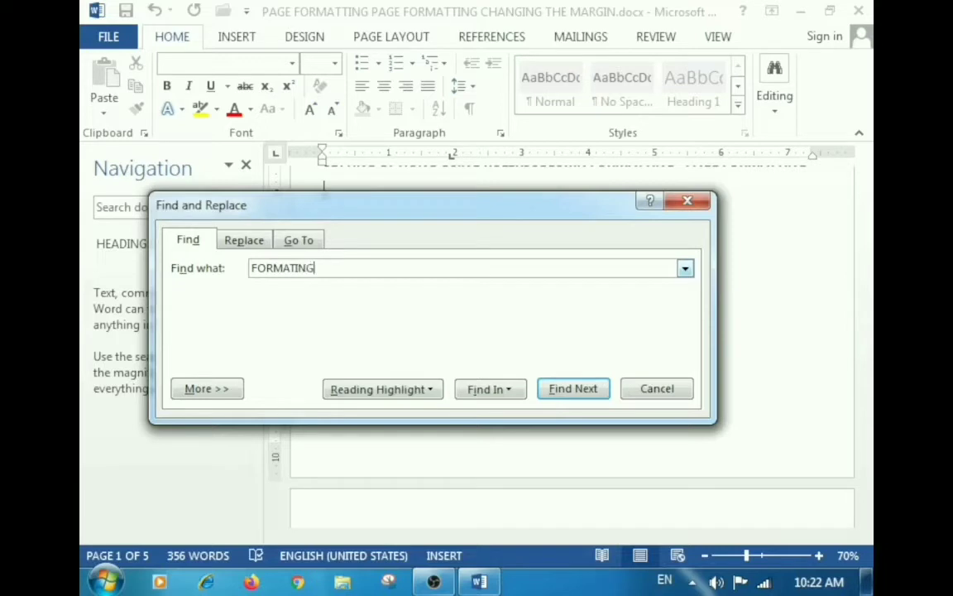
key("BackSpace")
key("BackSpace")
key("BackSpace")
left_click(586, 389)
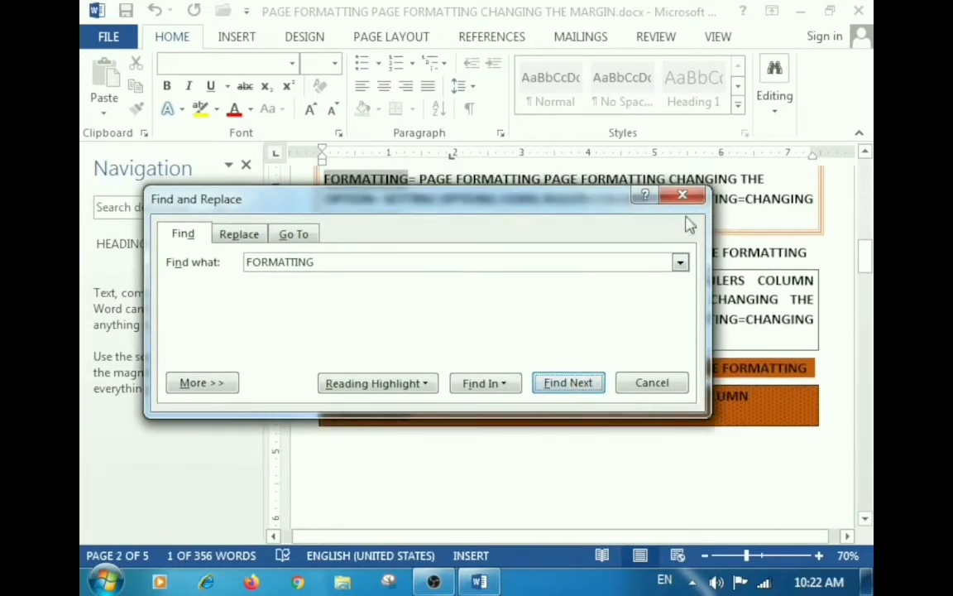
Close Find and Replace, return to page 1, and focus the Navigation pane search box
left_click(683, 199)
scroll(648, 507, "up", 2)
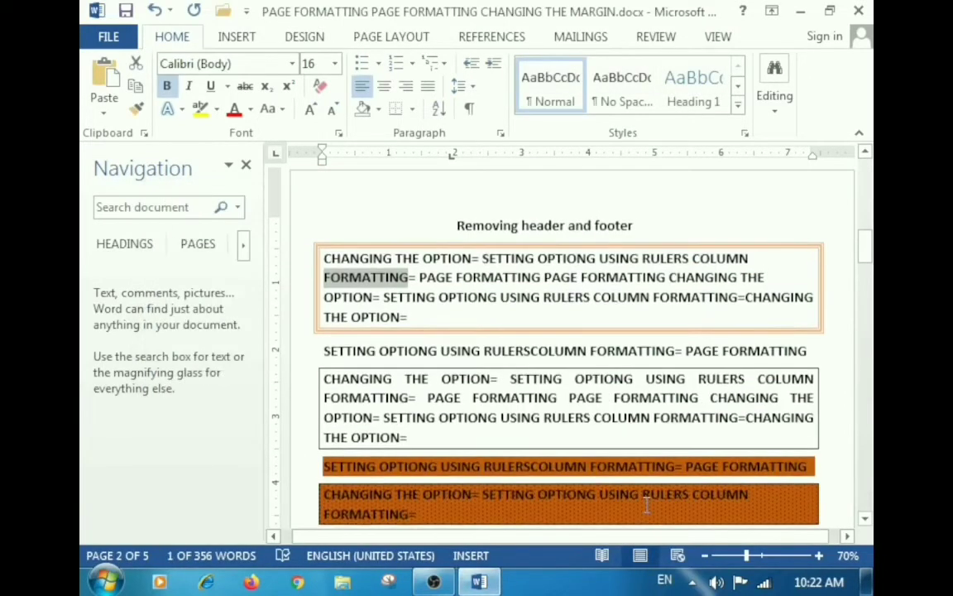
scroll(405, 394, "up", 2)
scroll(403, 386, "up", 3)
scroll(403, 387, "up", 3)
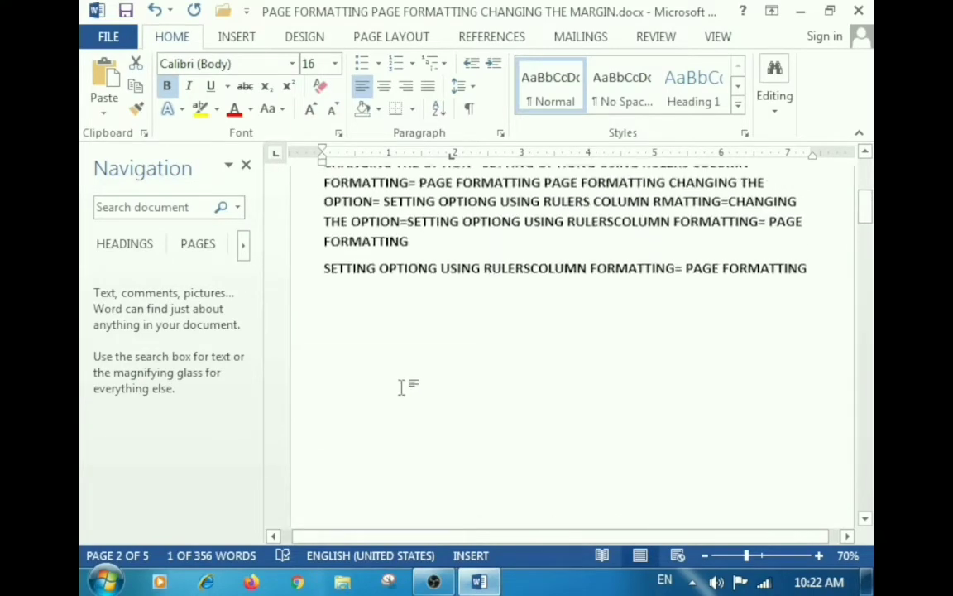
scroll(403, 386, "up", 3)
scroll(403, 386, "up", 2)
scroll(400, 385, "down", 3)
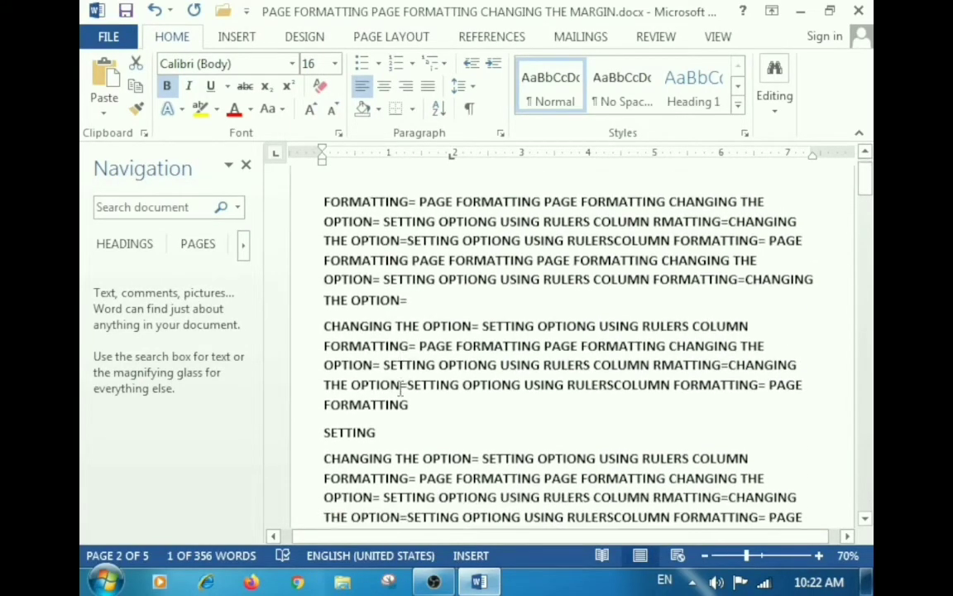
scroll(398, 384, "up", 3)
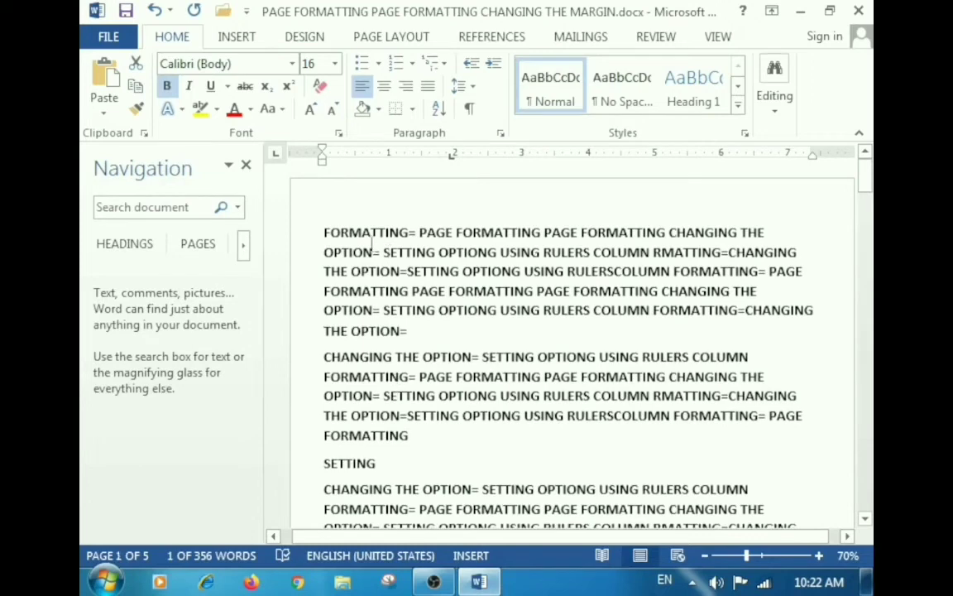
left_click(187, 208)
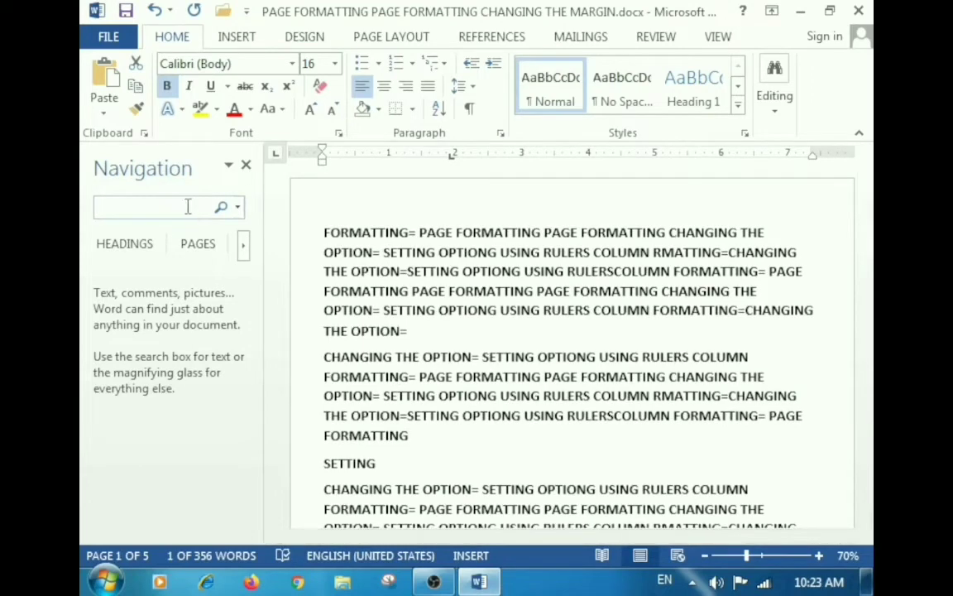
Type FORMATTING into the Navigation pane search to list all 58 matches
type("FOR")
type("MA")
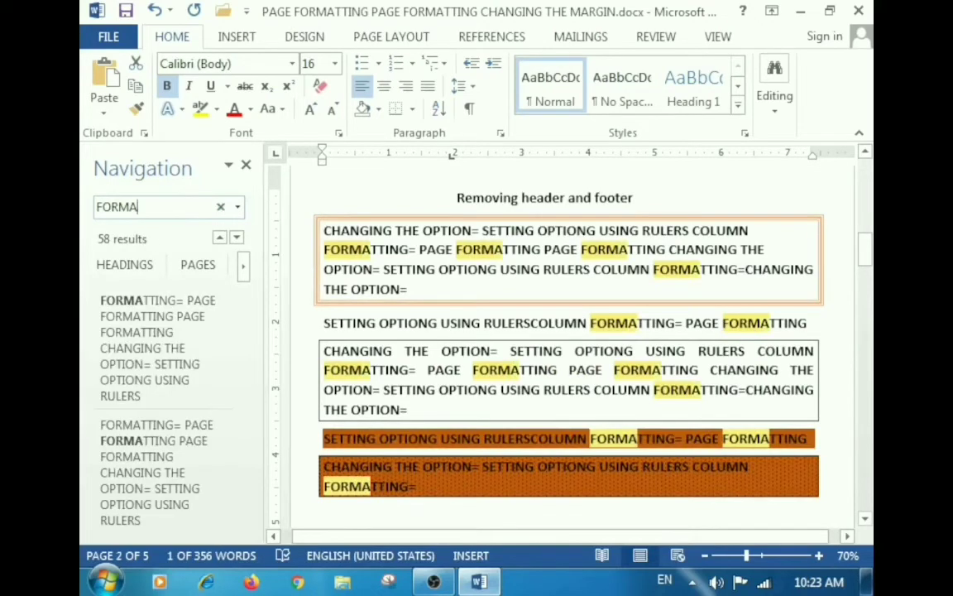
type("TTIN")
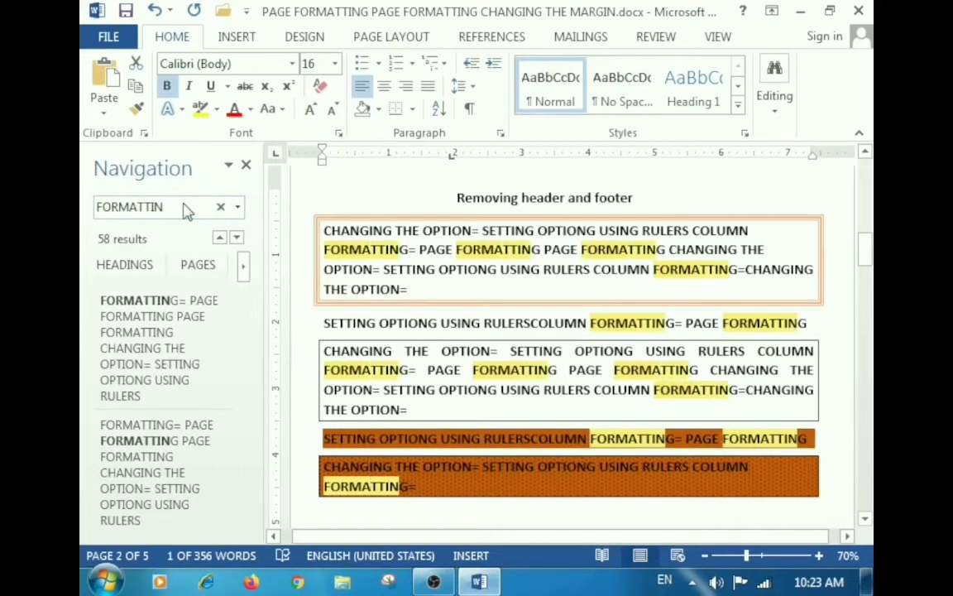
type("G")
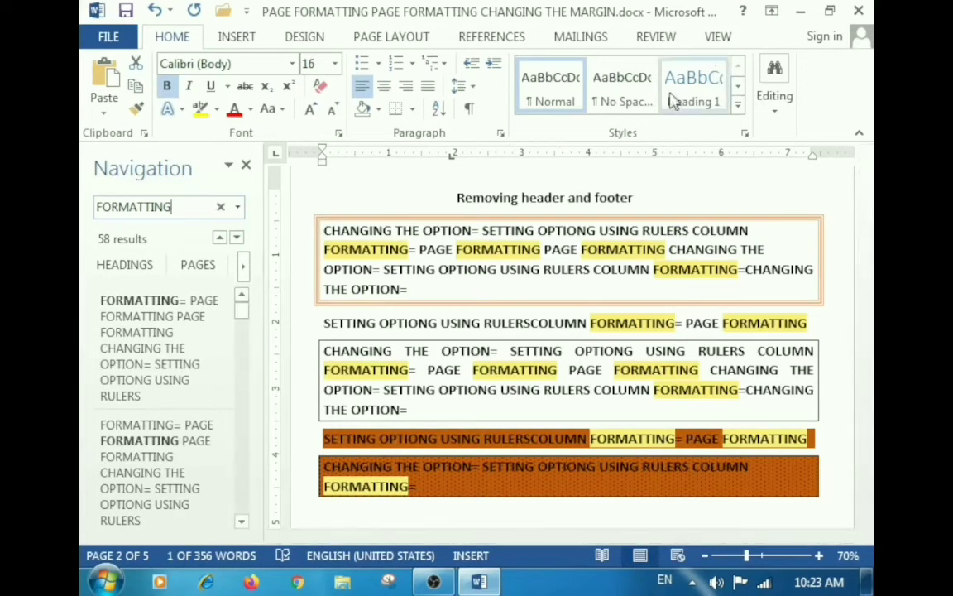
Open Advanced Find for FORMATTING and step through the next two matches
left_click(776, 116)
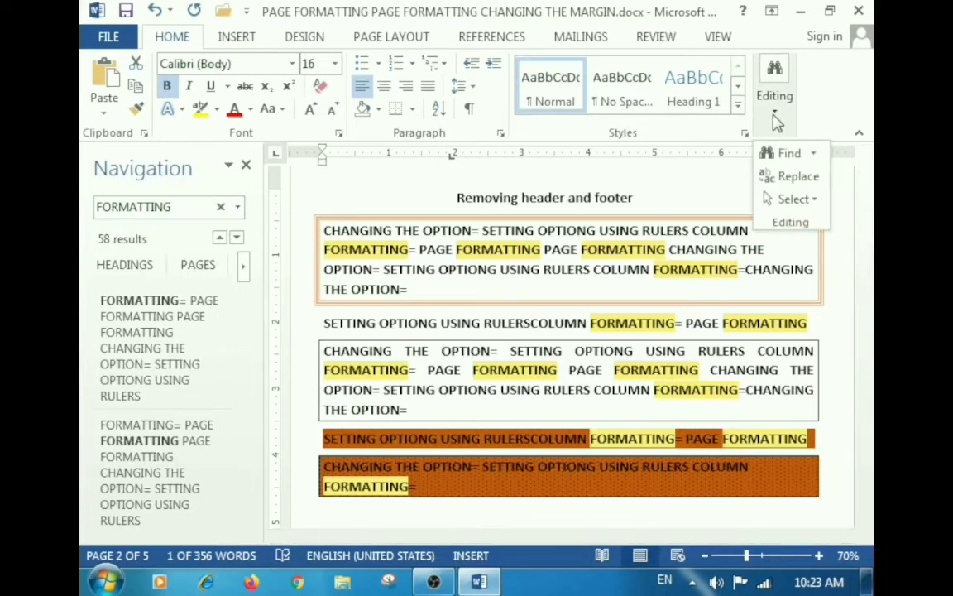
left_click(812, 155)
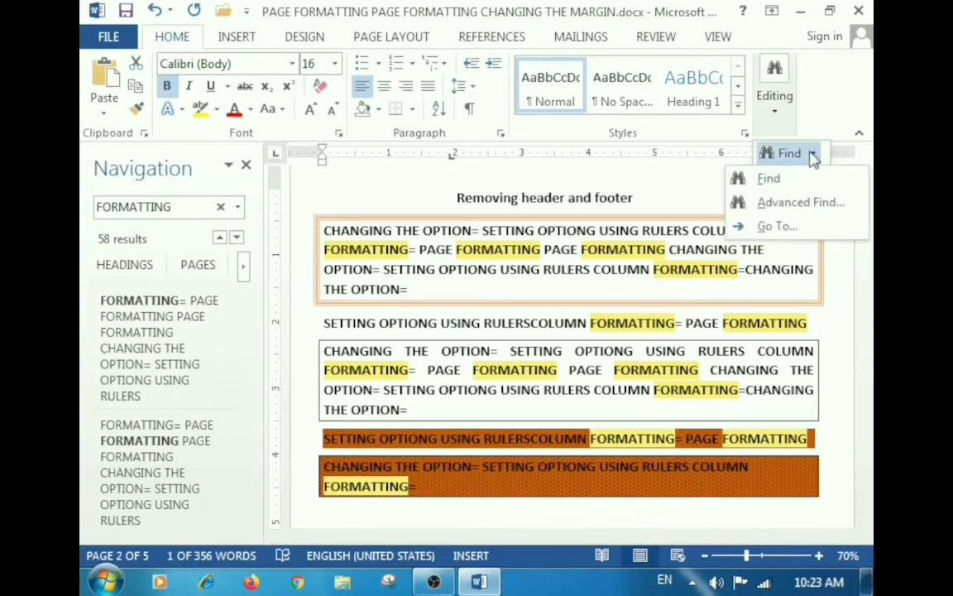
left_click(793, 202)
left_click(325, 77)
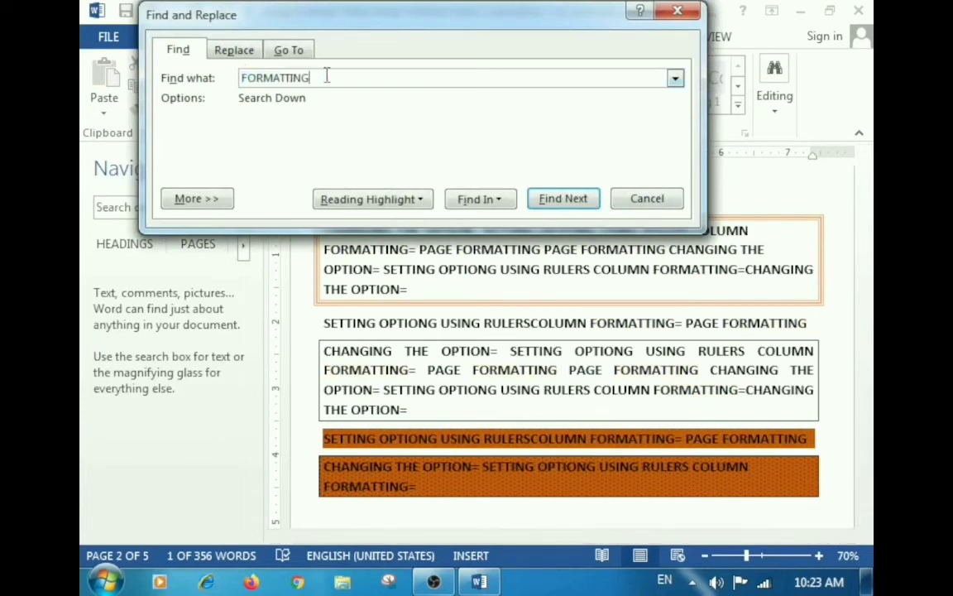
left_click(556, 201)
left_click(557, 202)
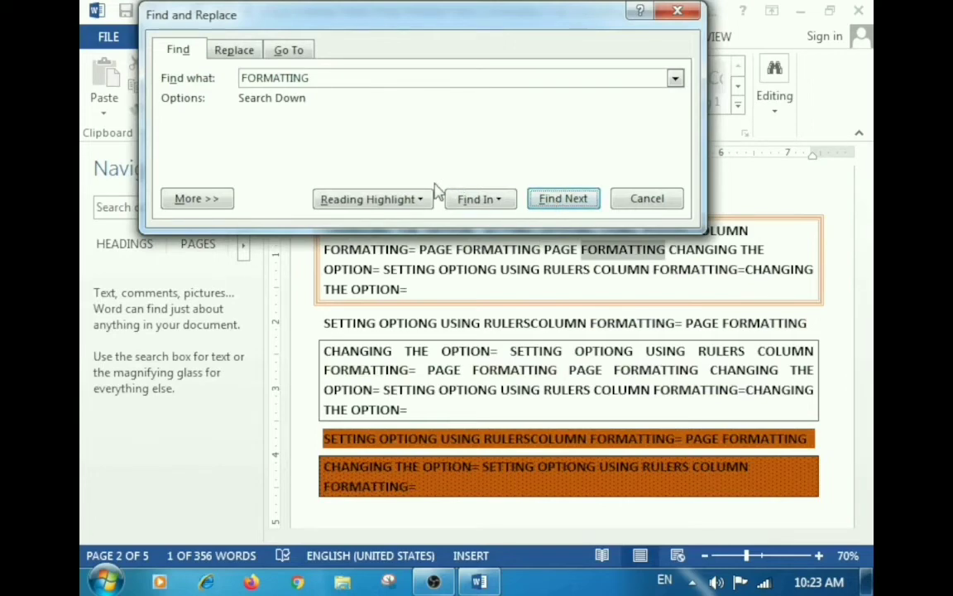
Apply Reading Highlight > Highlight All to every FORMATTING match, then close the dialog
left_click(378, 202)
left_click(379, 222)
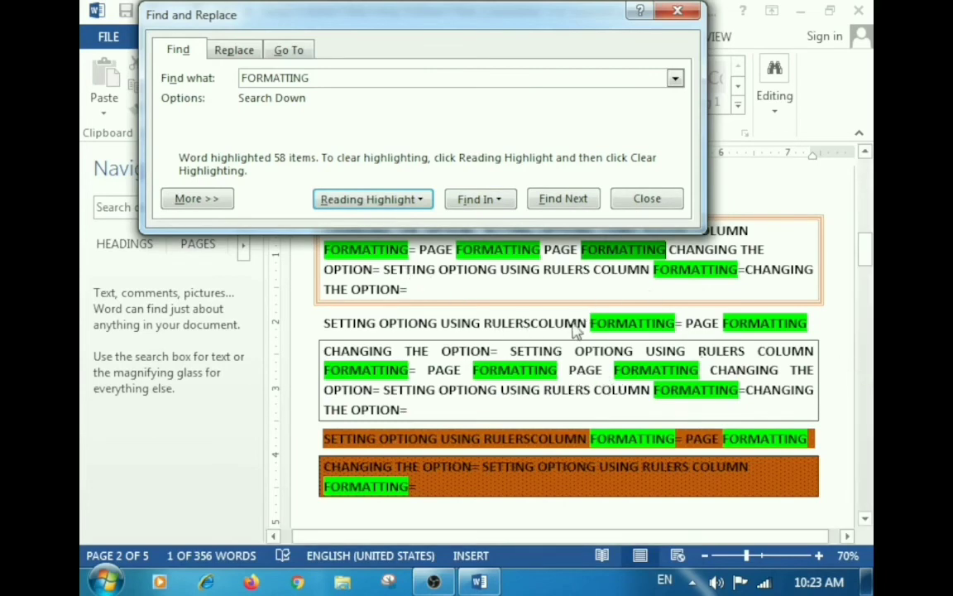
left_click(662, 201)
scroll(641, 259, "up", 3)
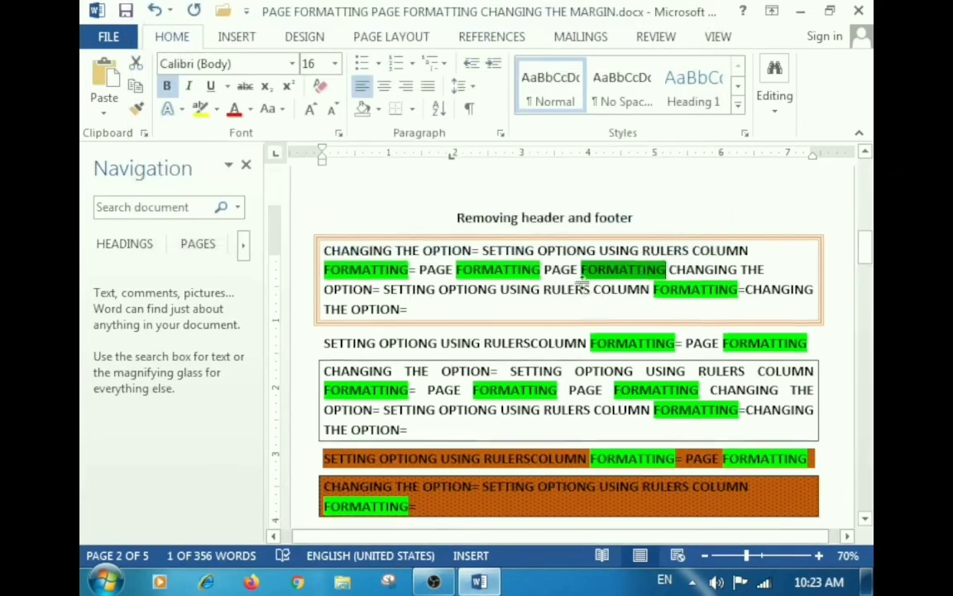
scroll(579, 291, "down", 2)
scroll(582, 288, "down", 3)
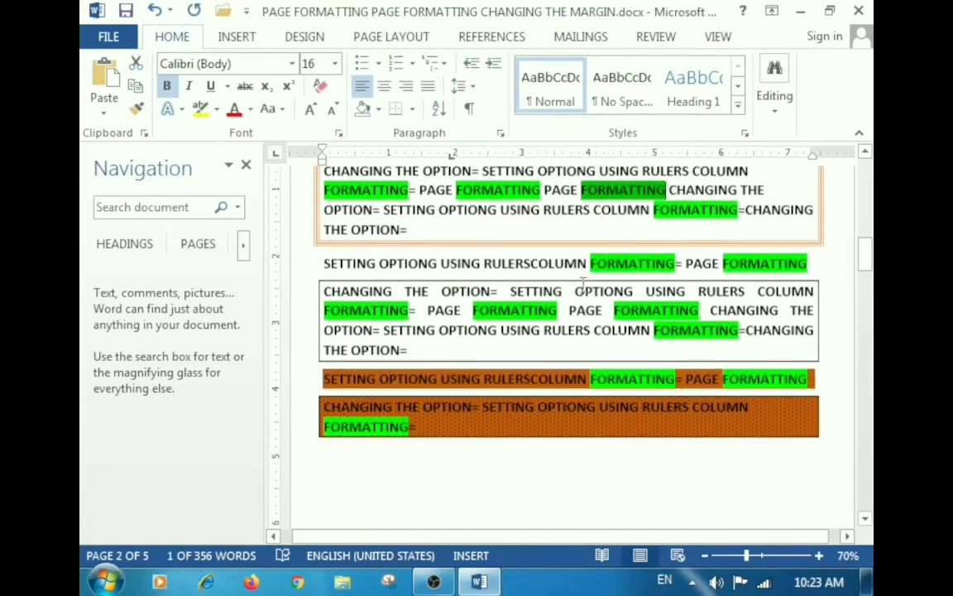
scroll(583, 289, "up", 2)
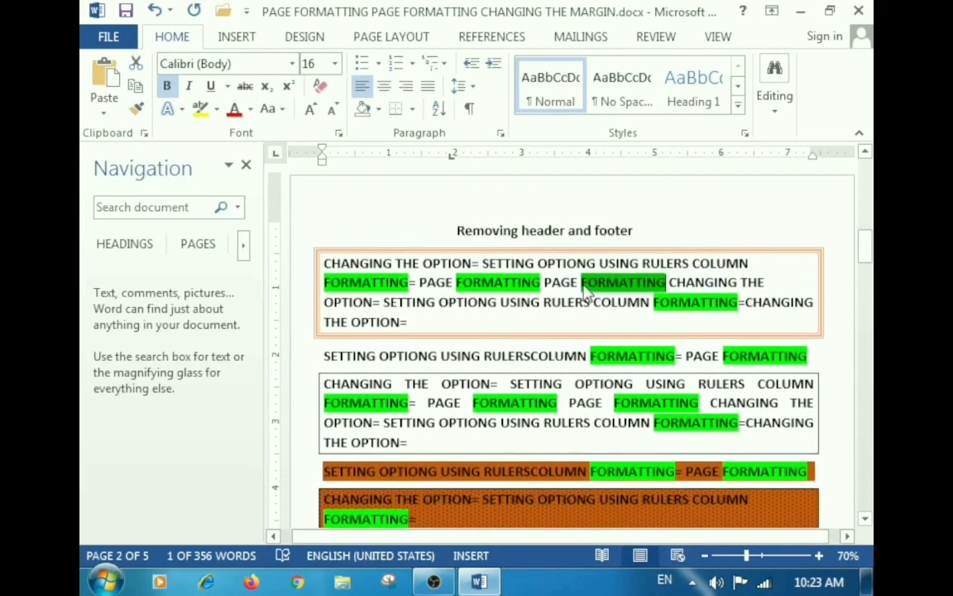